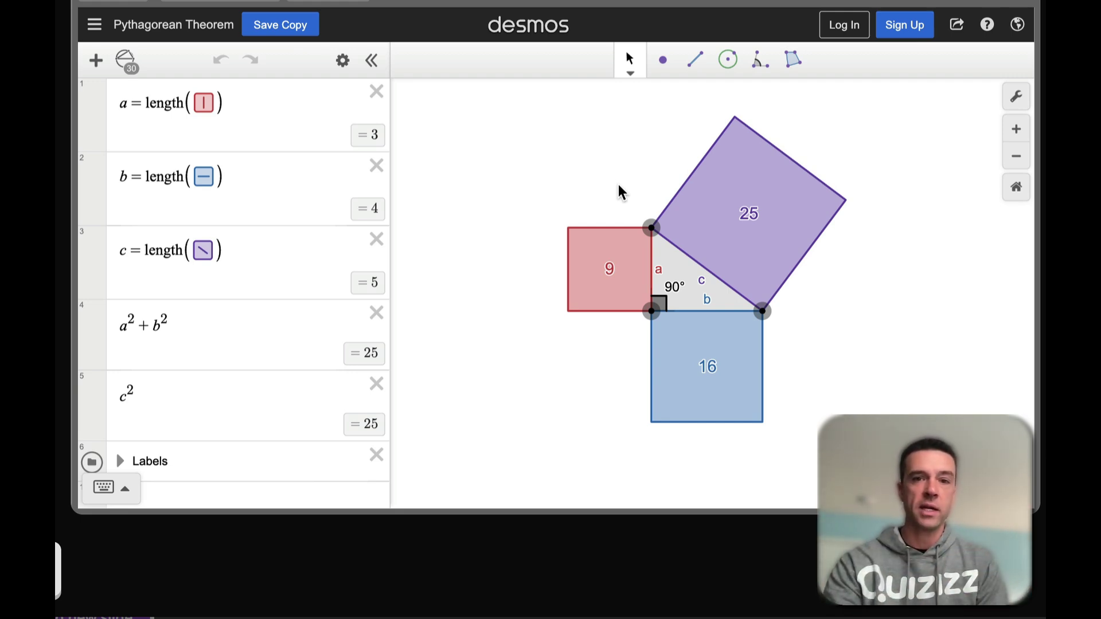
Reshape the Desmos triangle by dragging its top vertex and bottom-left corner
drag(651, 229, 614, 222)
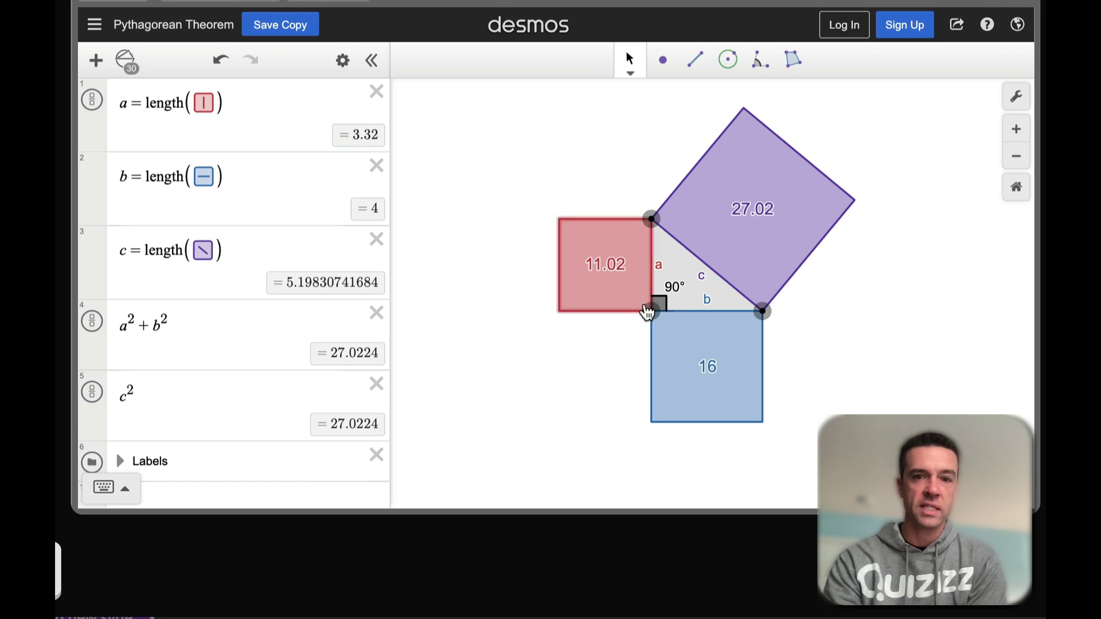
mouse_move(651, 312)
mouse_down()
mouse_move(626, 330)
mouse_move(651, 319)
mouse_up()
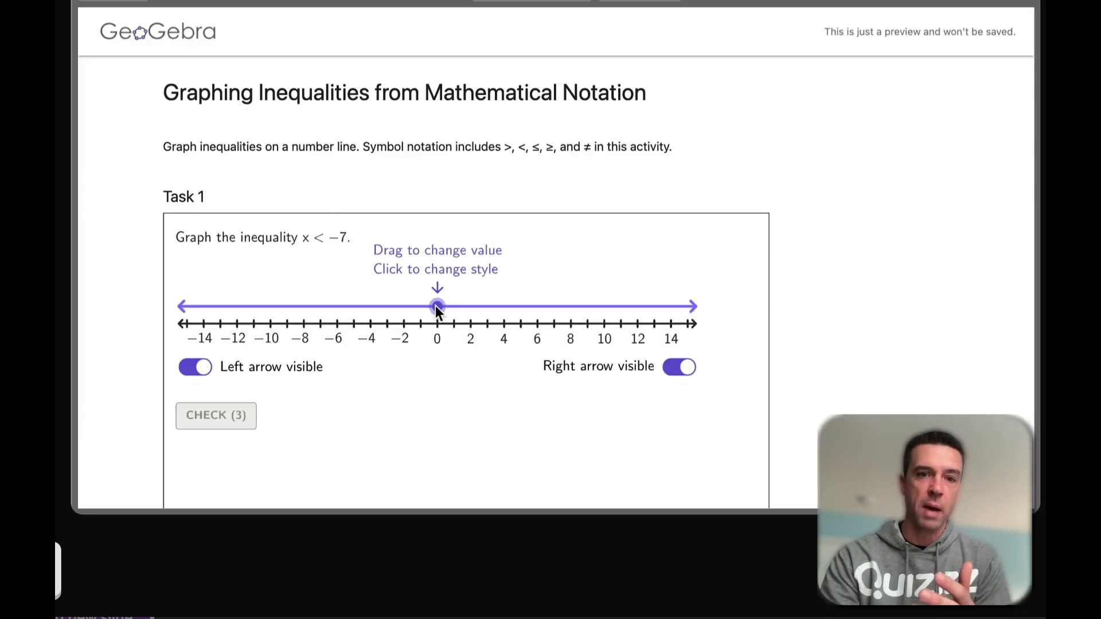
Move the number-line point from 0 to about −6
drag(436, 305, 357, 300)
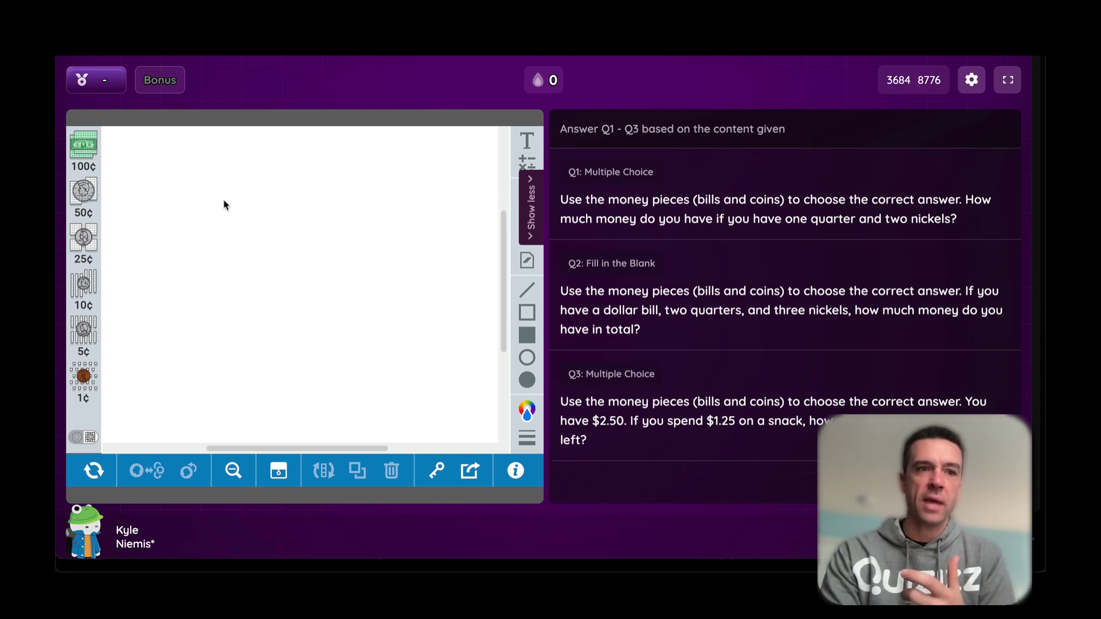
Place a dollar-bill tile and a coin tile on the money canvas, then open Question 1
drag(84, 148, 235, 212)
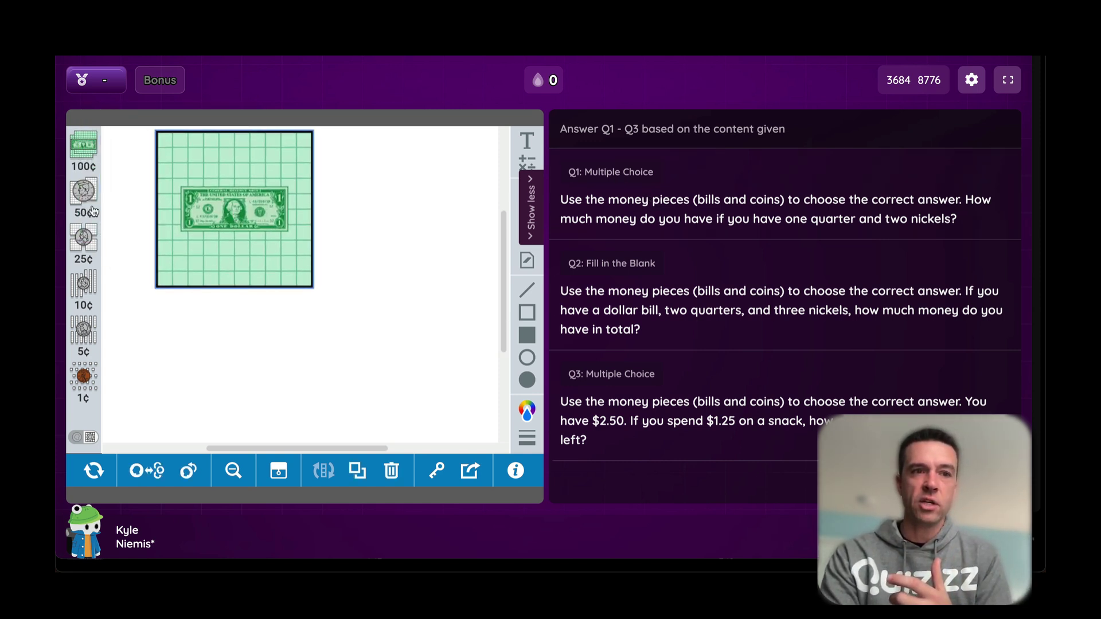
drag(85, 195, 408, 301)
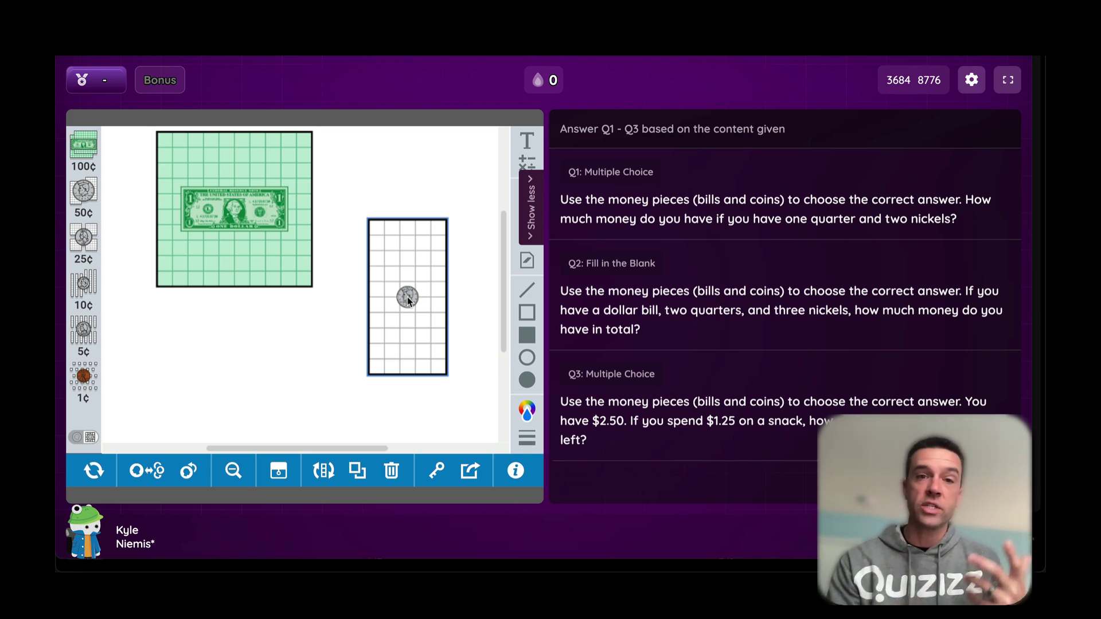
click(662, 214)
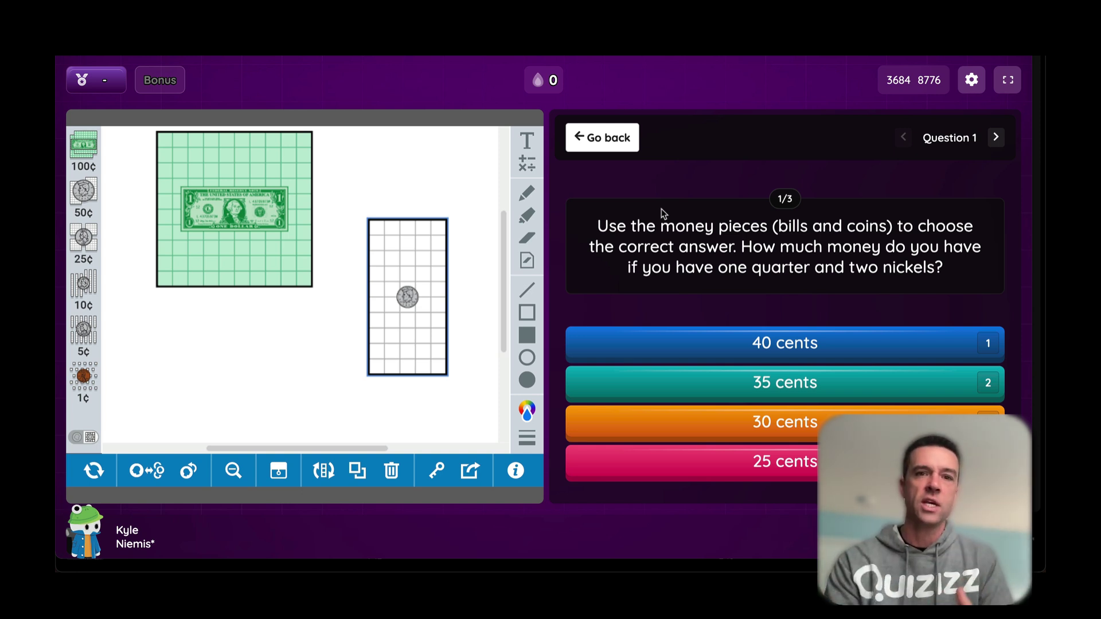
Move the dollar-bill grid lower on the money canvas
drag(275, 229, 265, 298)
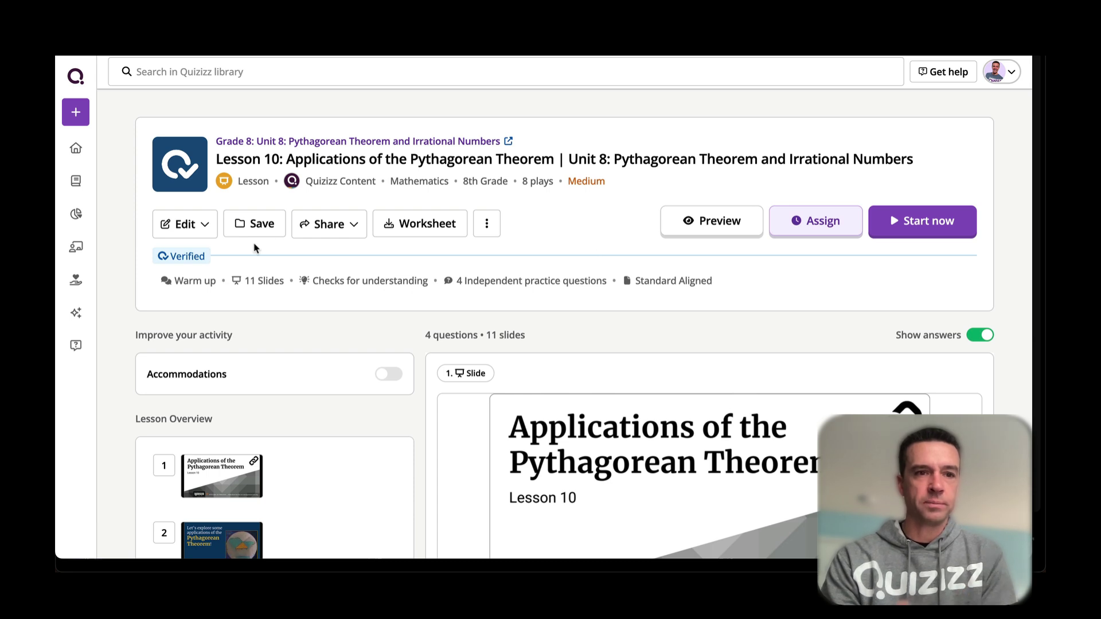
Make an editable copy of Lesson 10 and select the Desmos page URL
click(200, 232)
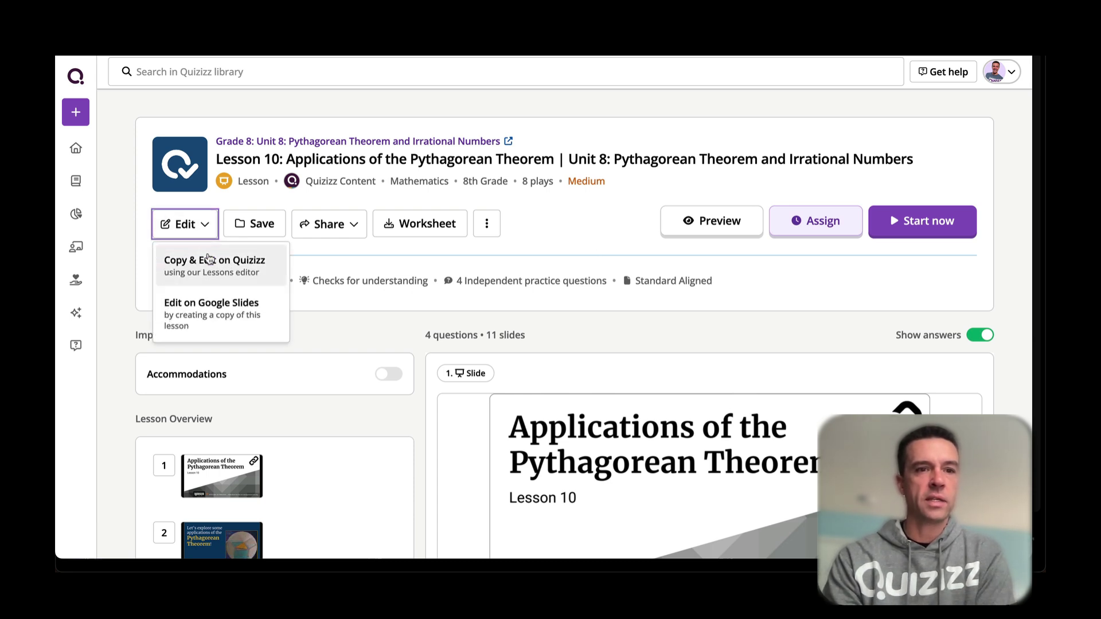
click(214, 265)
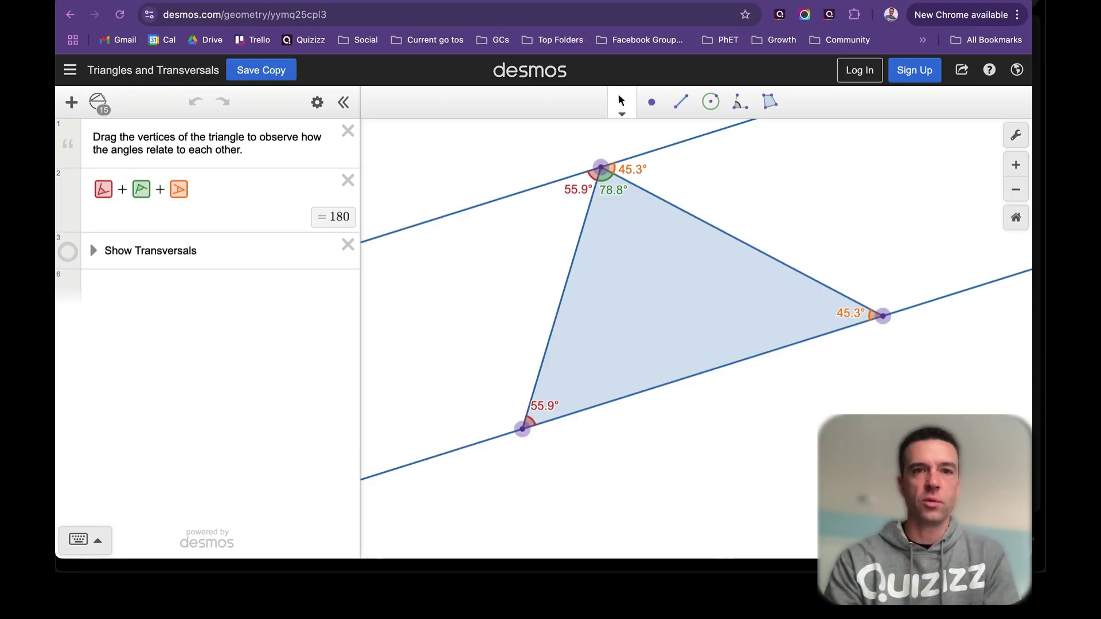
click(564, 13)
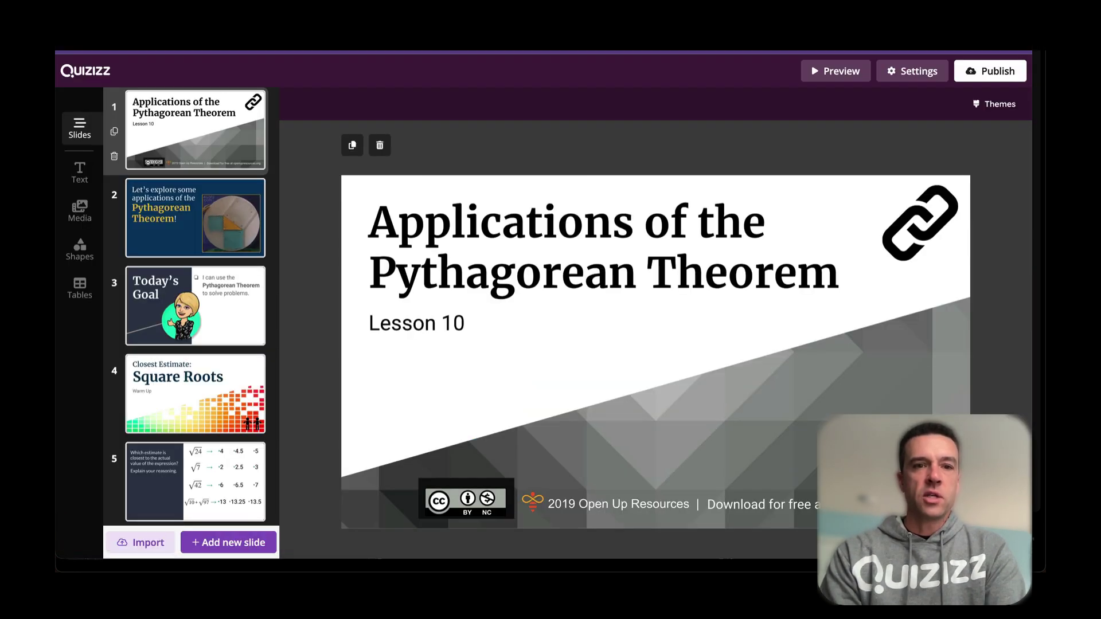
Add a web-page slide after Today's Goal embedding the pasted Desmos link as slide 4
scroll(175, 281, down, 2)
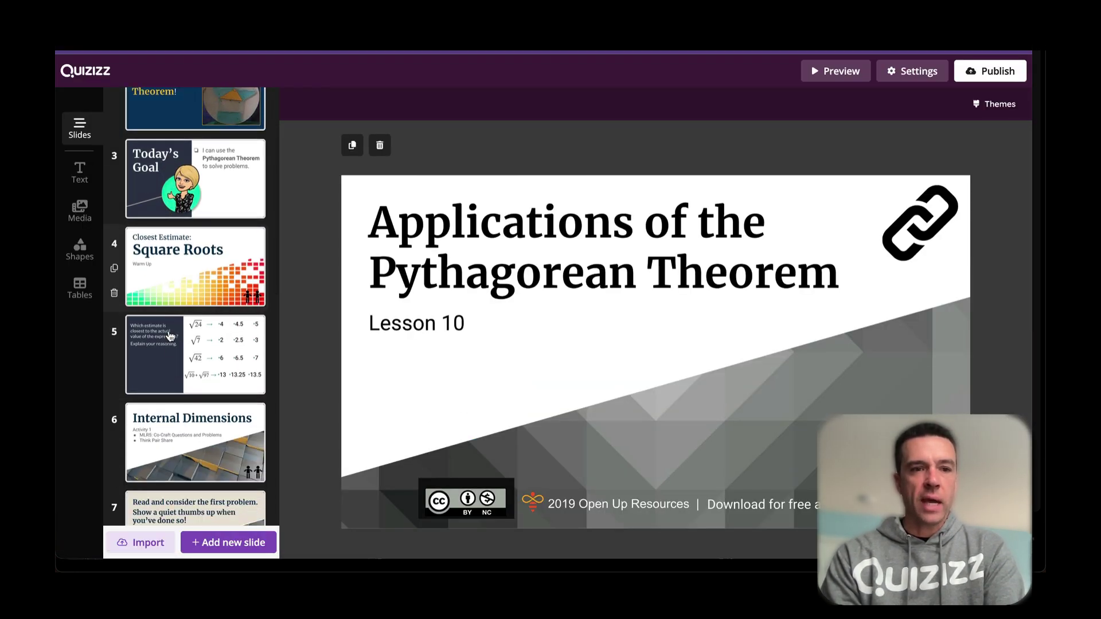
click(174, 189)
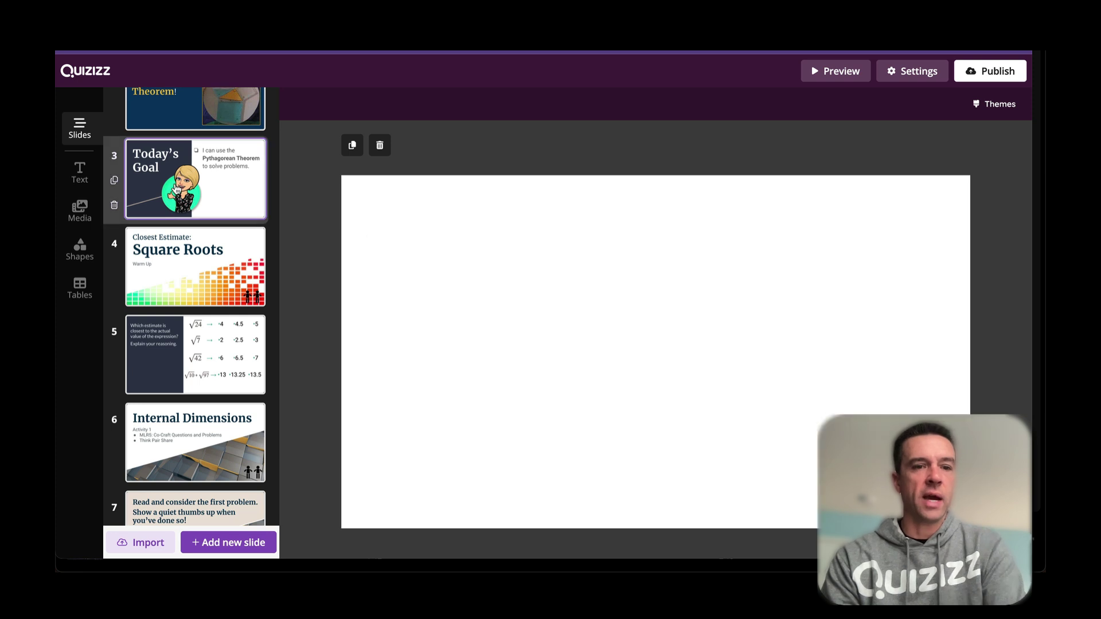
click(228, 542)
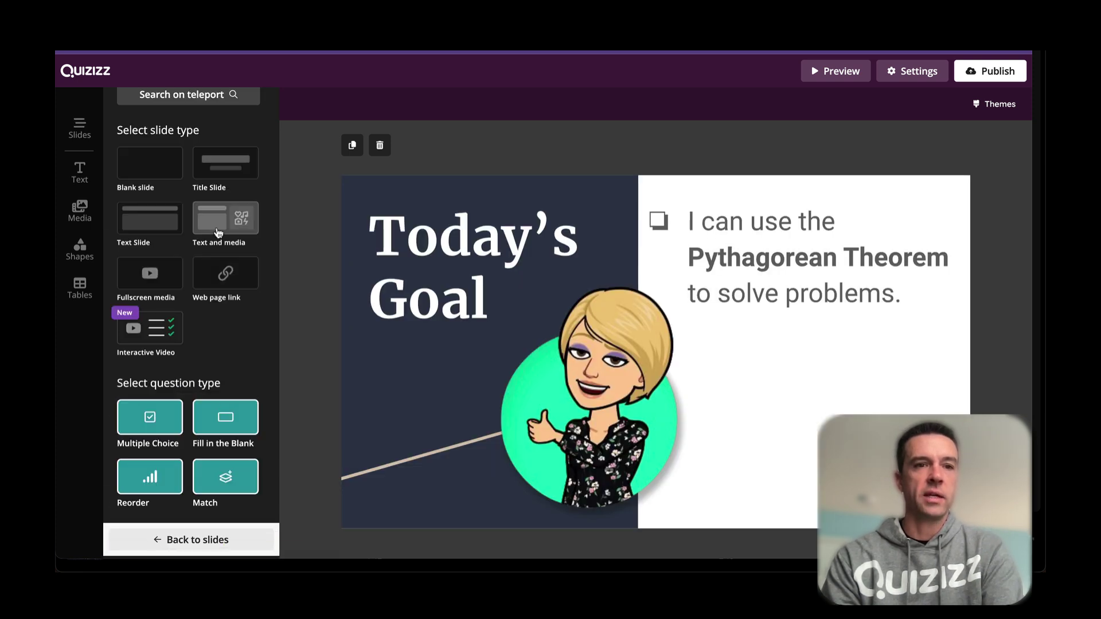
click(223, 278)
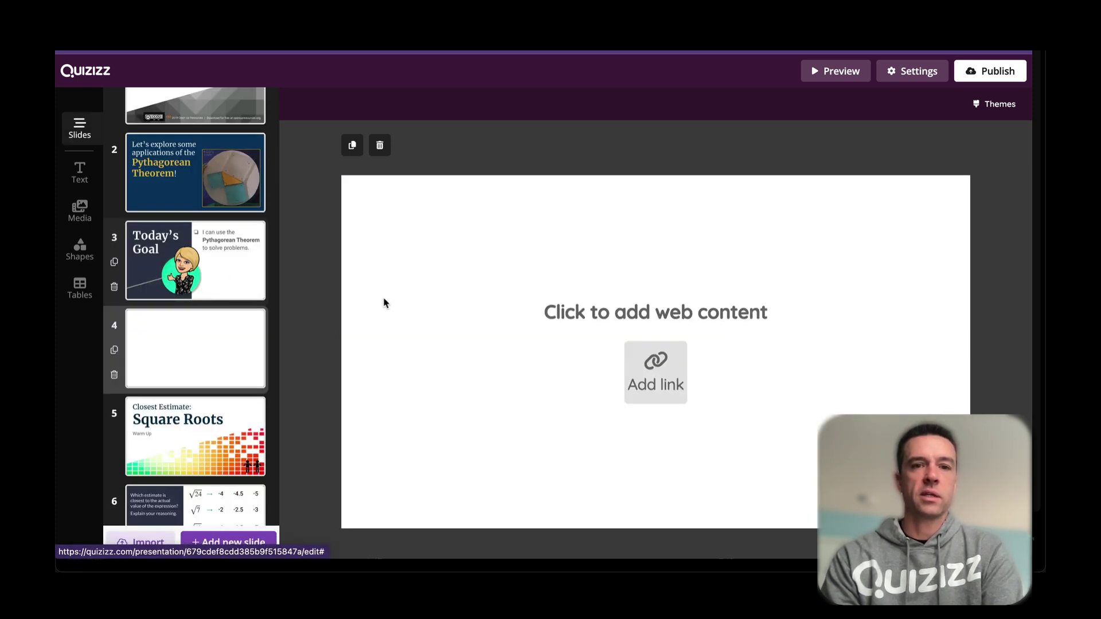
click(650, 389)
click(550, 387)
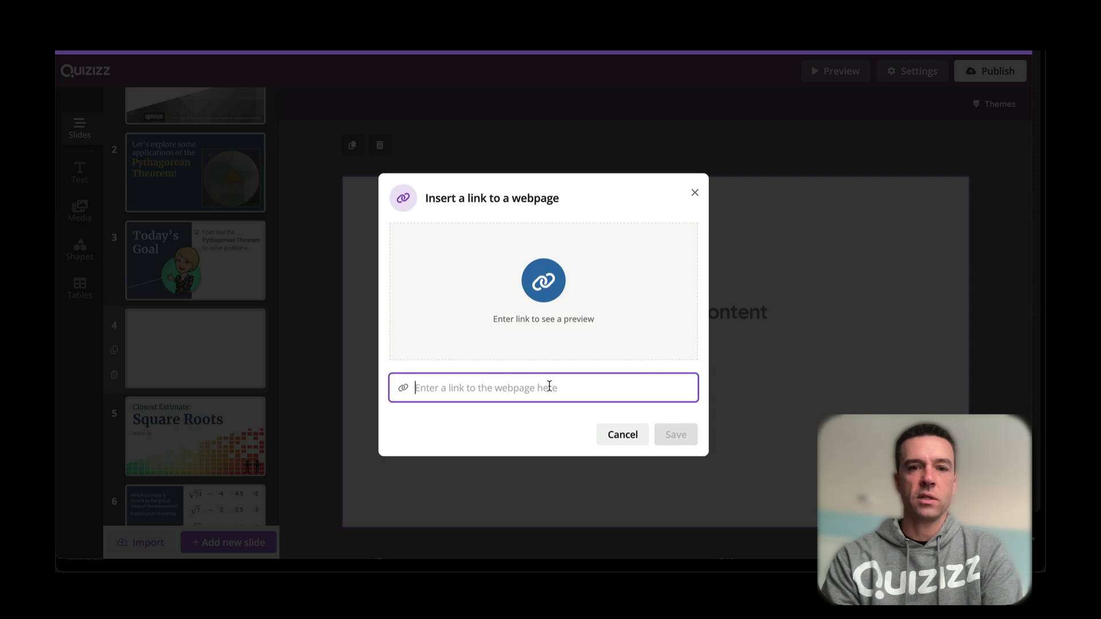
key(ctrl+v)
click(676, 436)
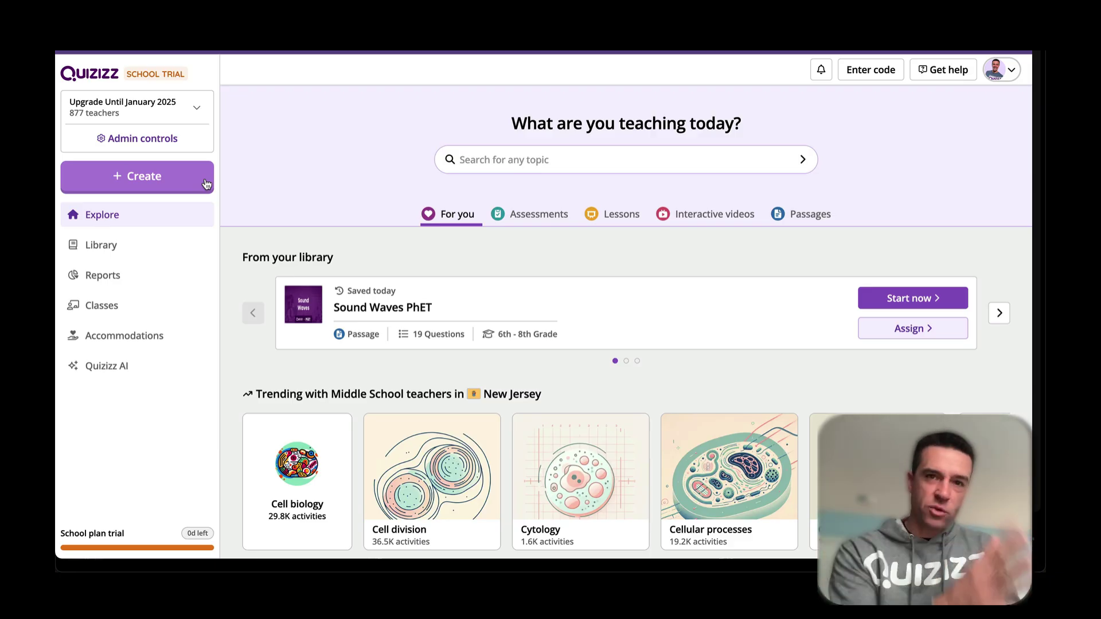
Create a bring-your-own passage that embeds the Desmos Triangles and Transversals page
click(167, 185)
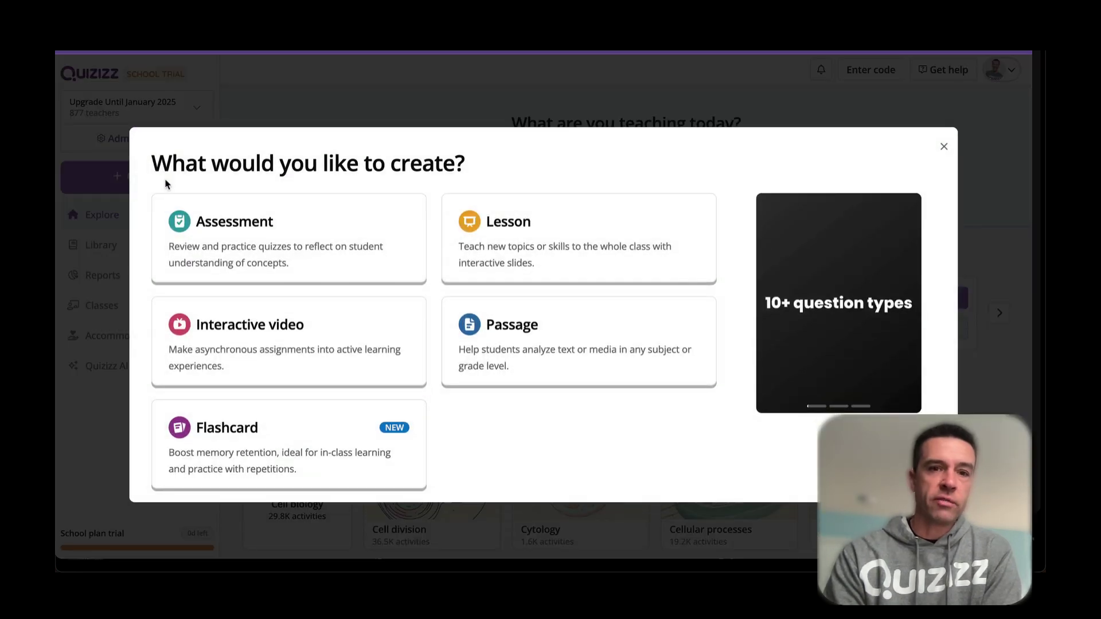
mouse_move(509, 377)
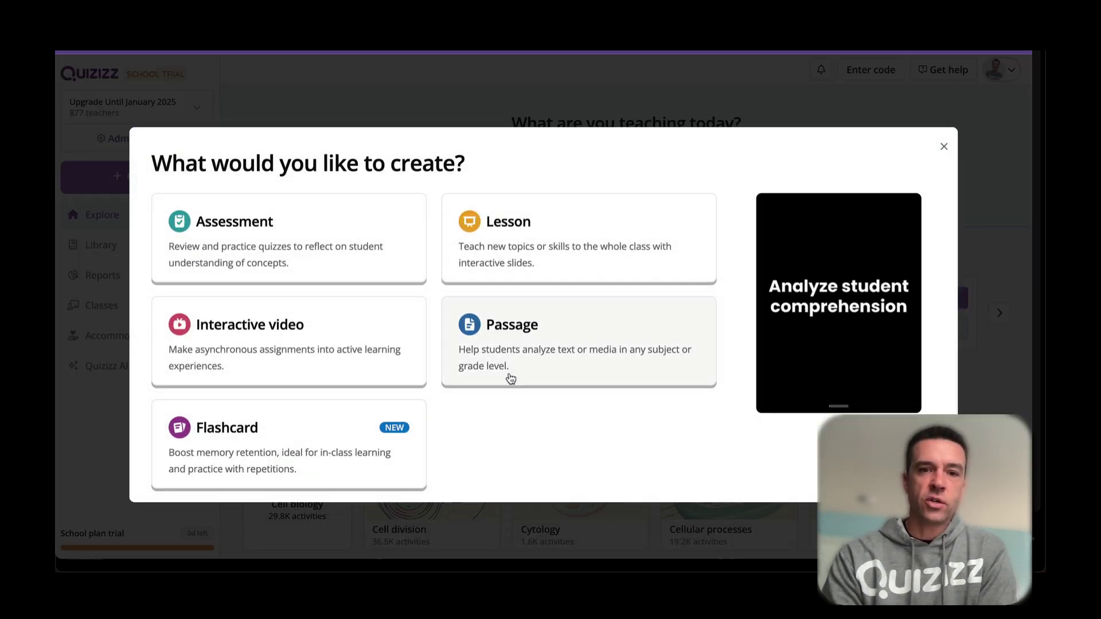
click(538, 333)
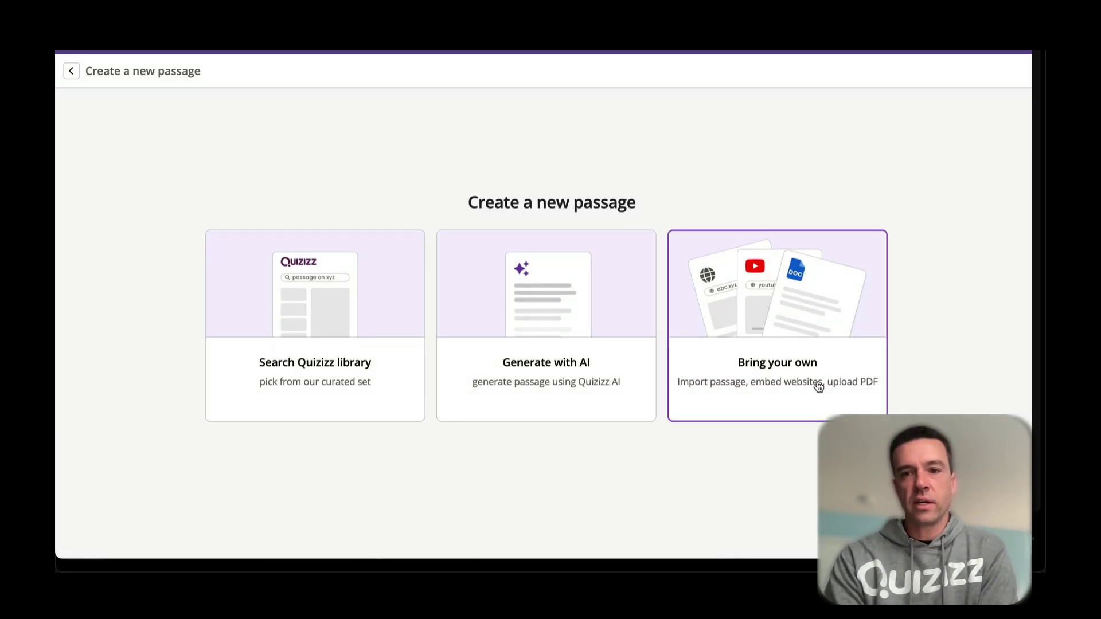
click(790, 393)
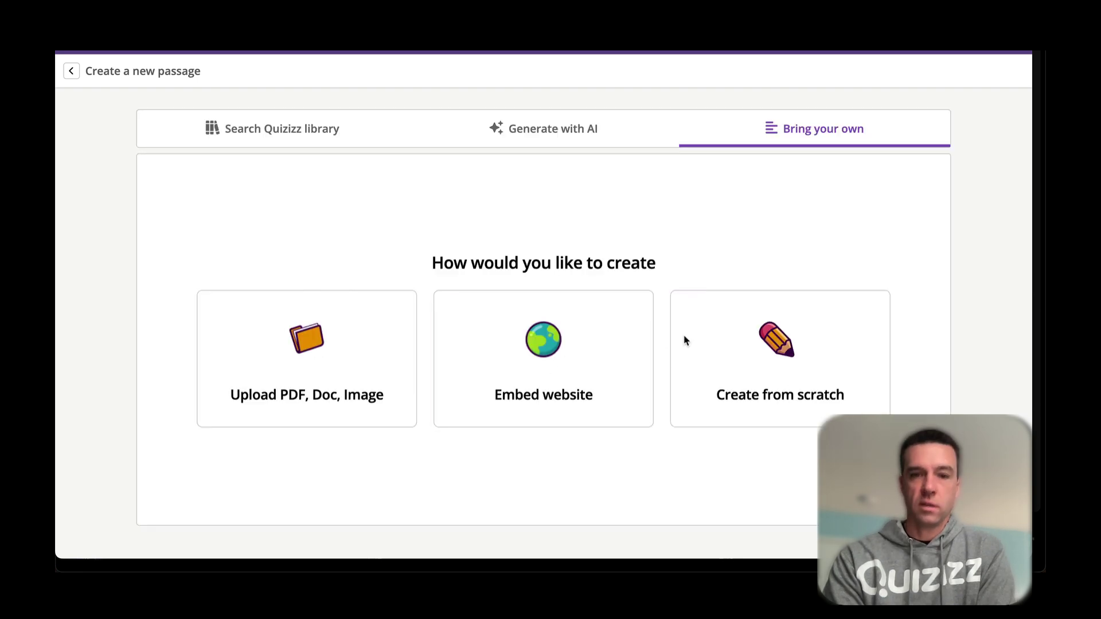
click(547, 391)
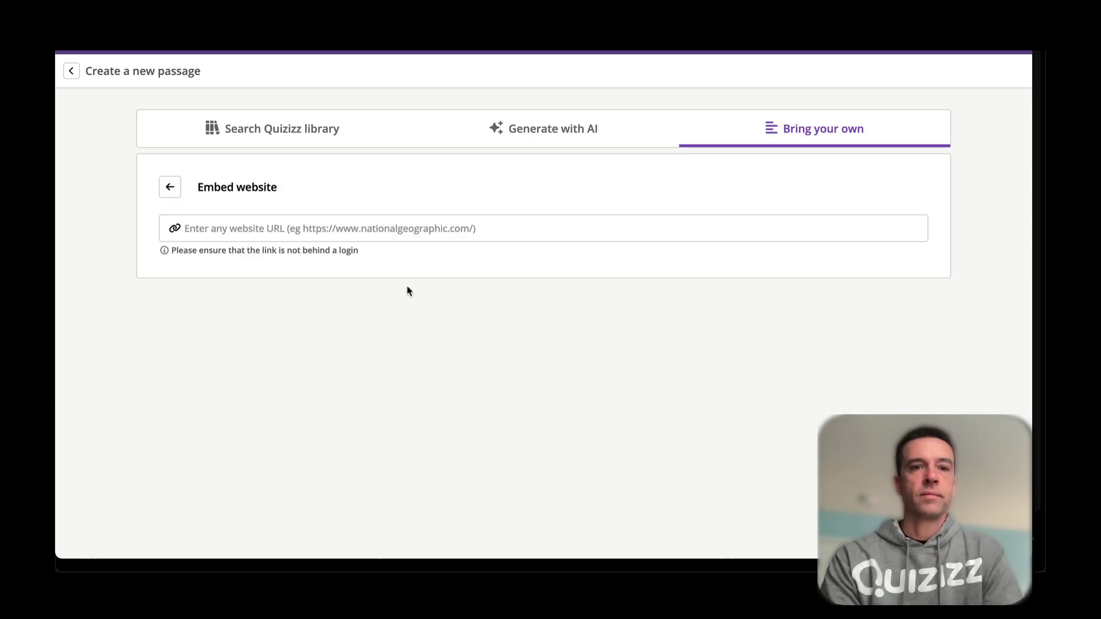
click(337, 226)
key(ctrl+v)
key(Return)
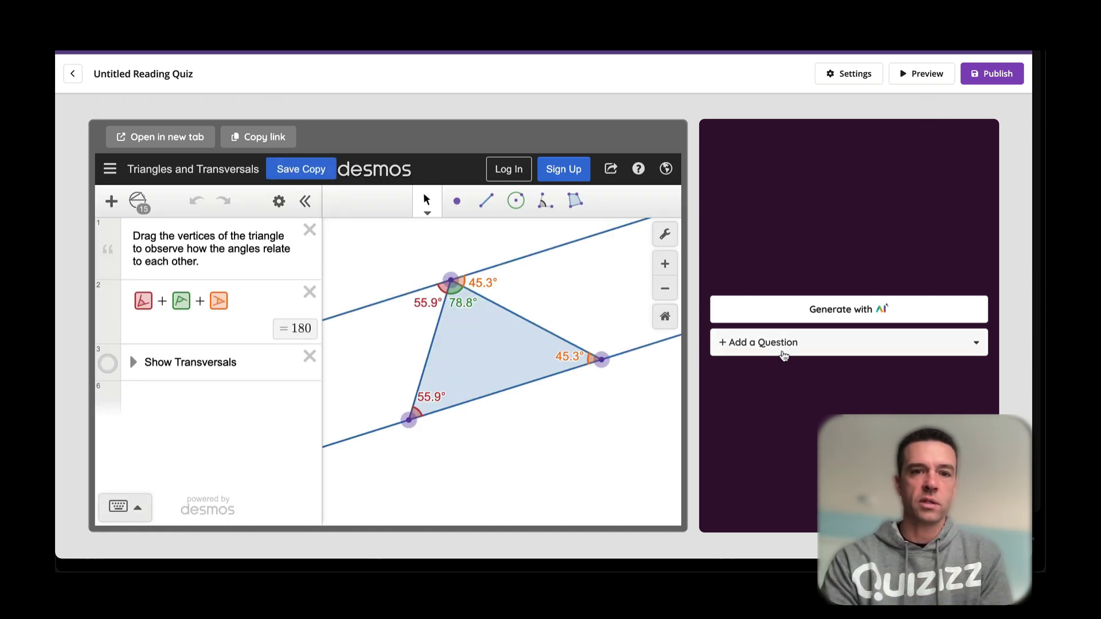
click(785, 354)
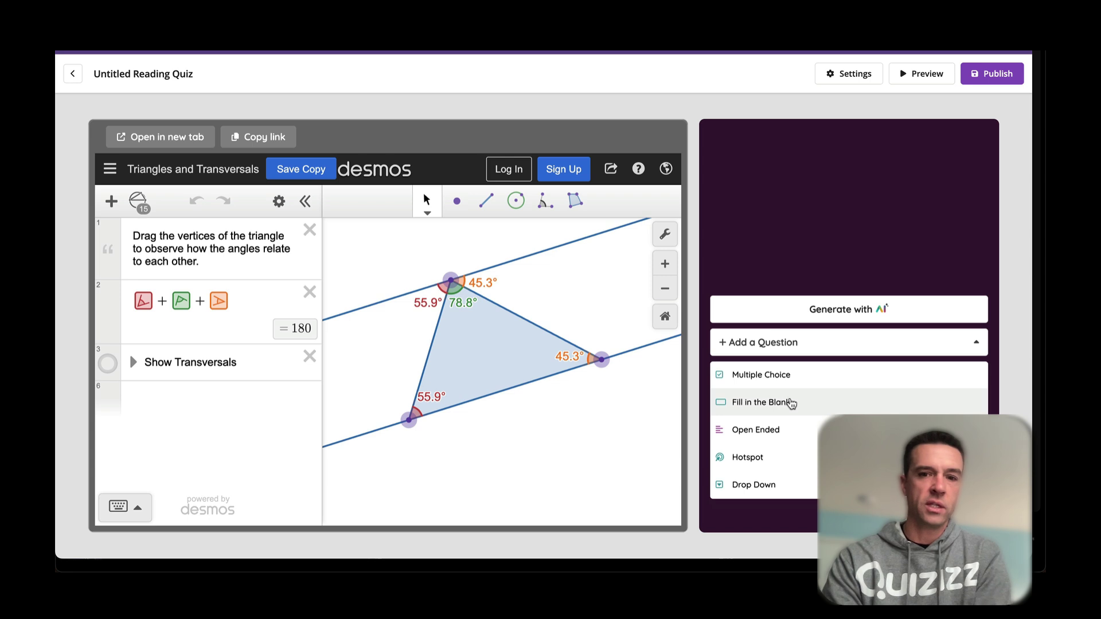
scroll(790, 401, down, 3)
scroll(790, 401, up, 2)
scroll(790, 402, down, 1)
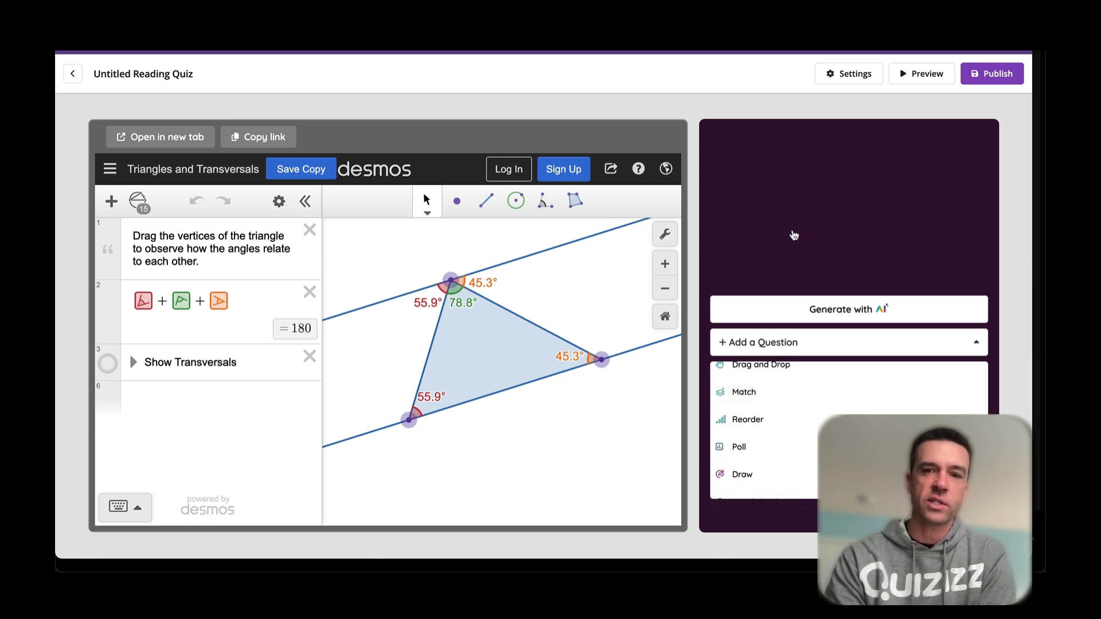
click(798, 266)
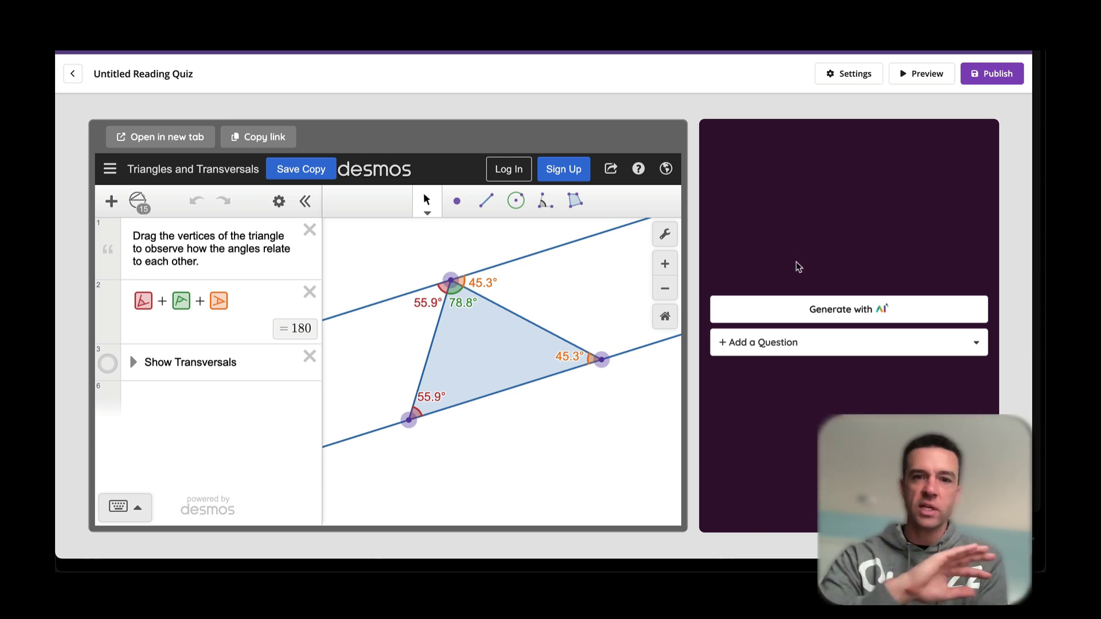